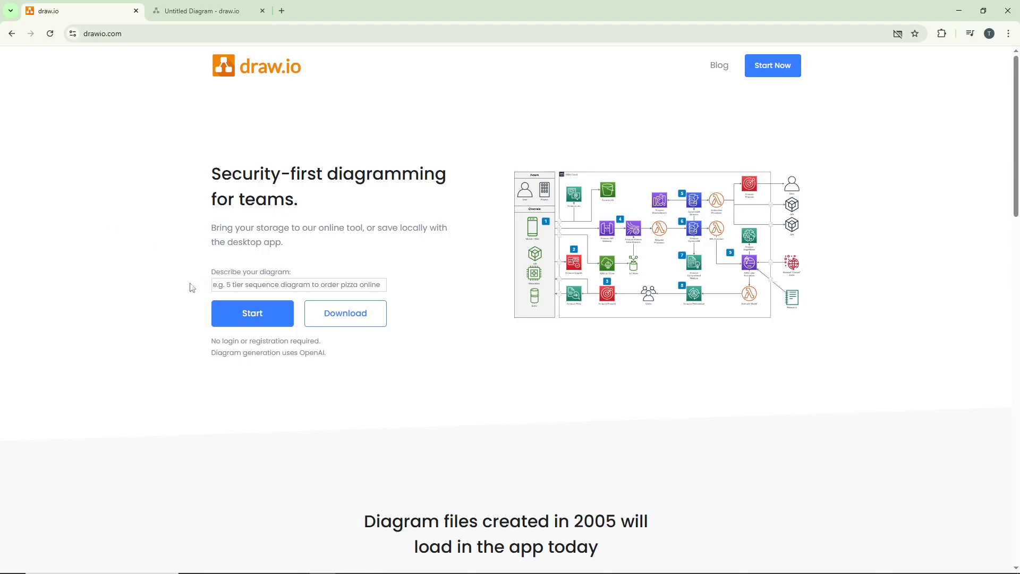
Open the online diagram editor, expand the Advanced shape library and collapse the General one
click(256, 319)
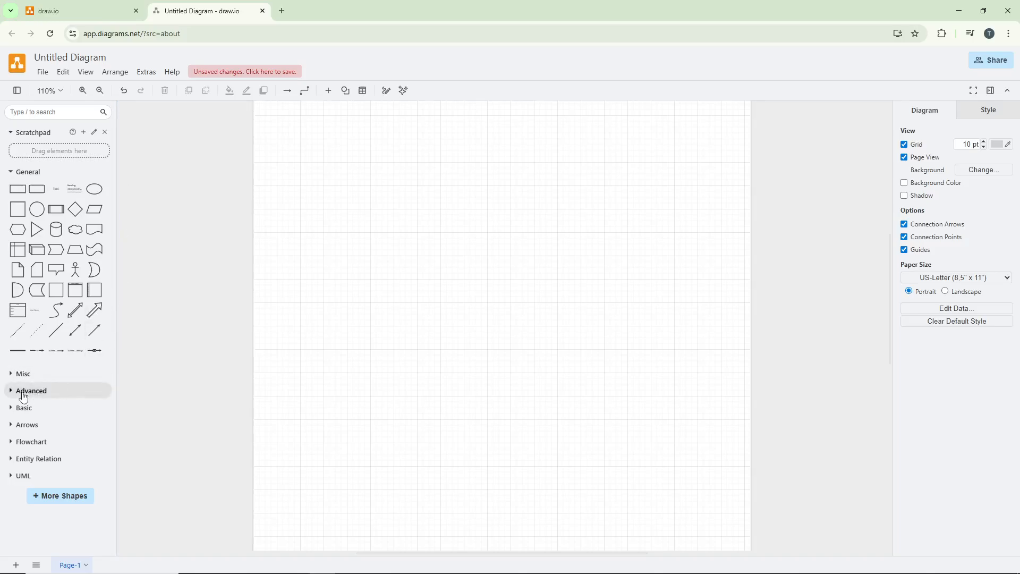
click(28, 397)
scroll(27, 397, down, 3)
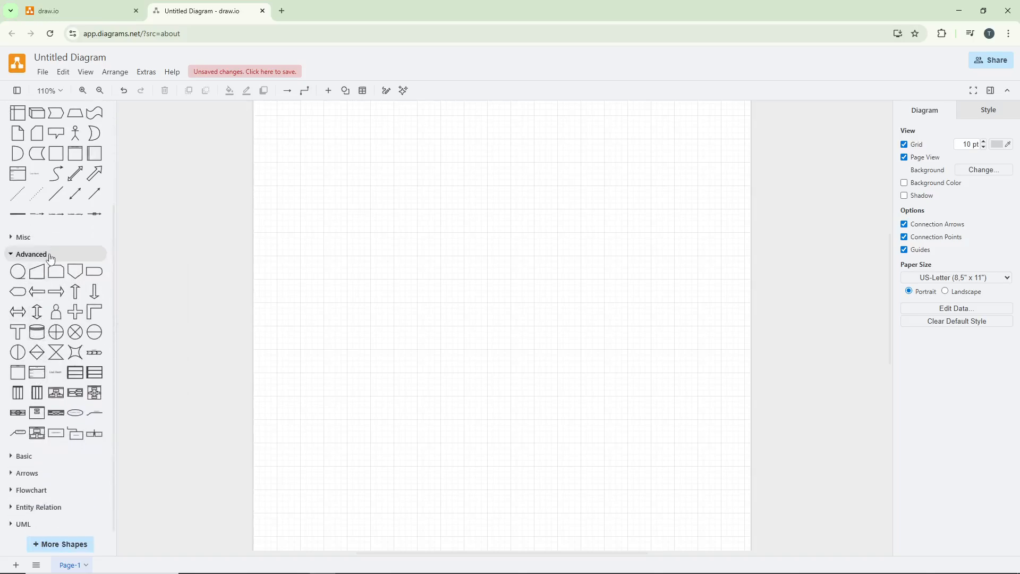
scroll(48, 255, up, 3)
click(43, 166)
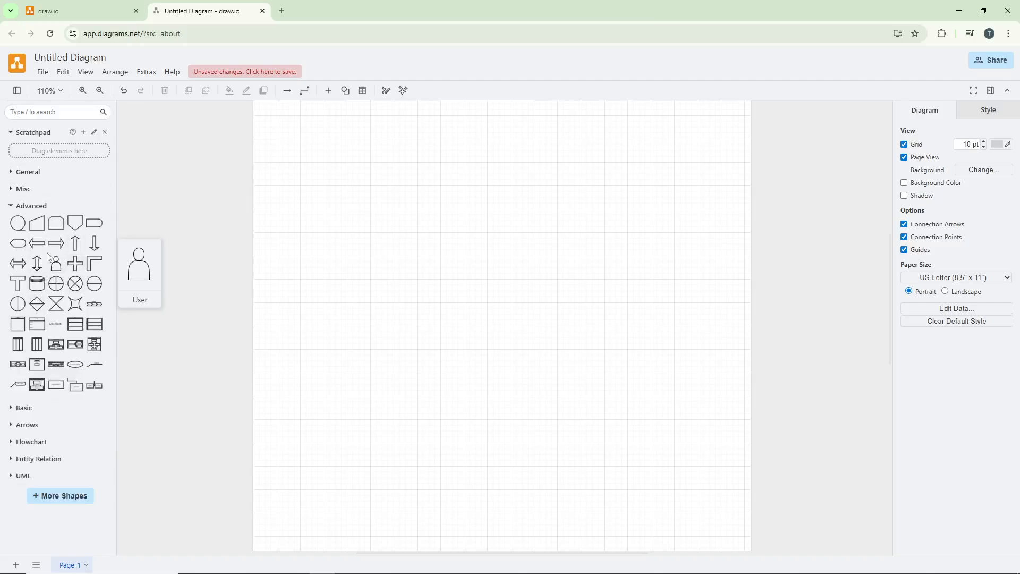
Insert the Advanced pool shape with a title bar above three horizontal lanes
mouse_move(38, 331)
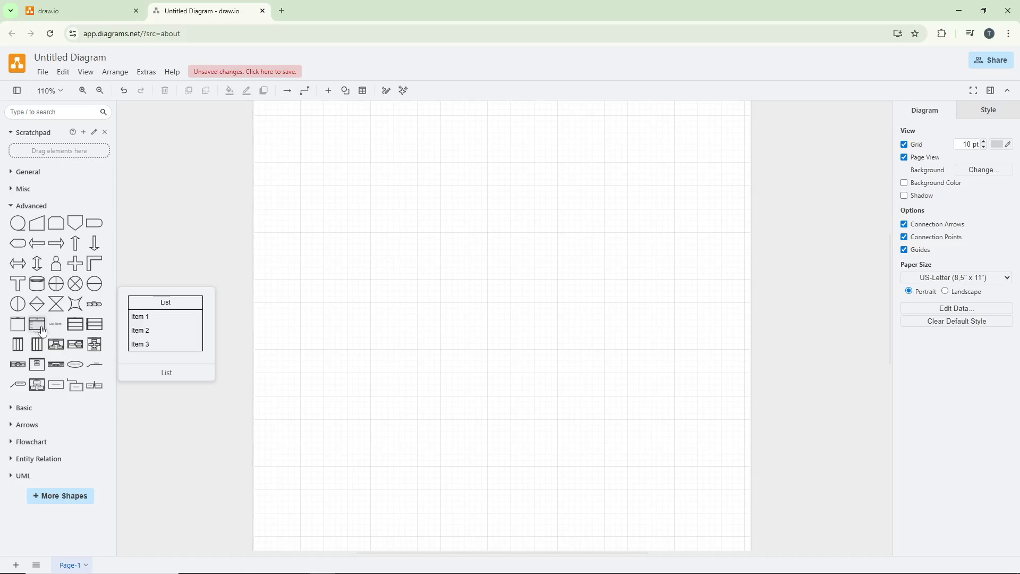
mouse_move(71, 335)
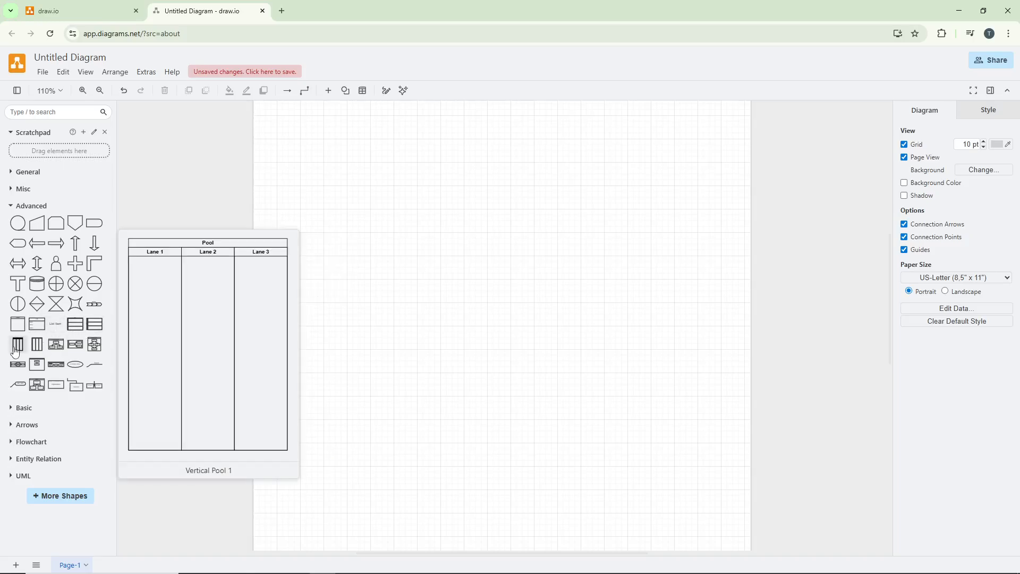
mouse_move(37, 352)
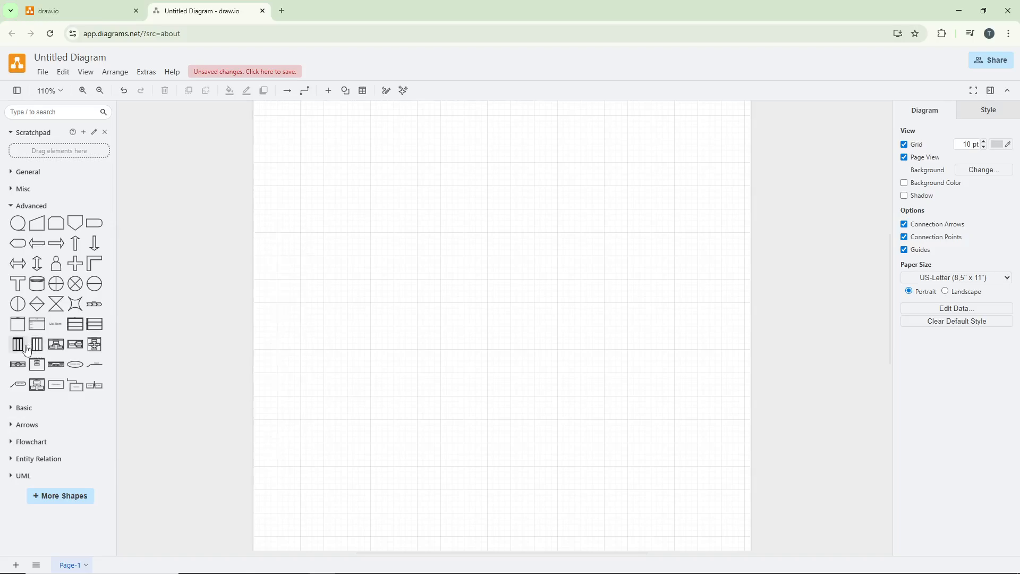
click(74, 333)
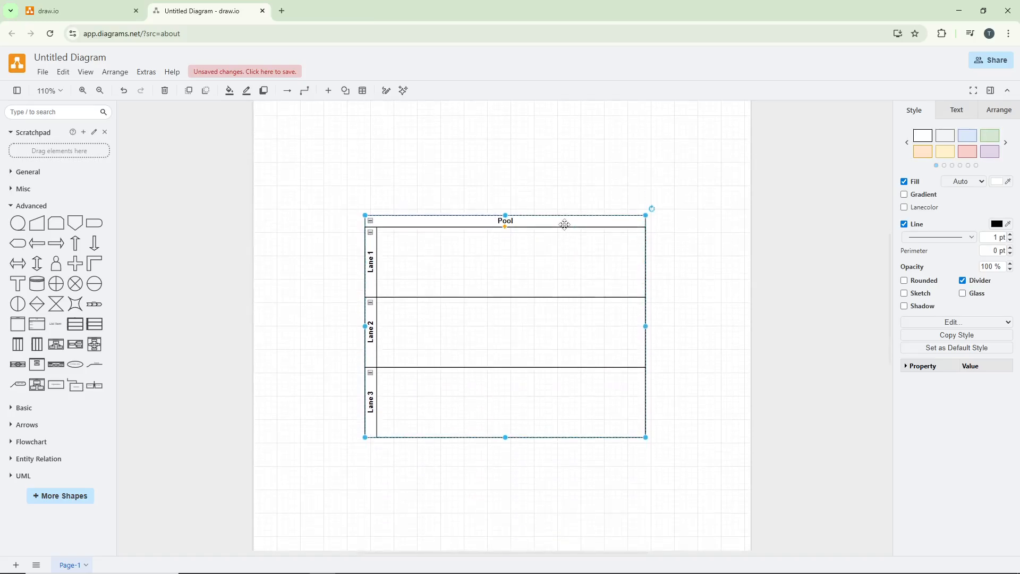
Move the pool toward the page's upper left and widen it to span nearly the full page width
drag(562, 221, 514, 160)
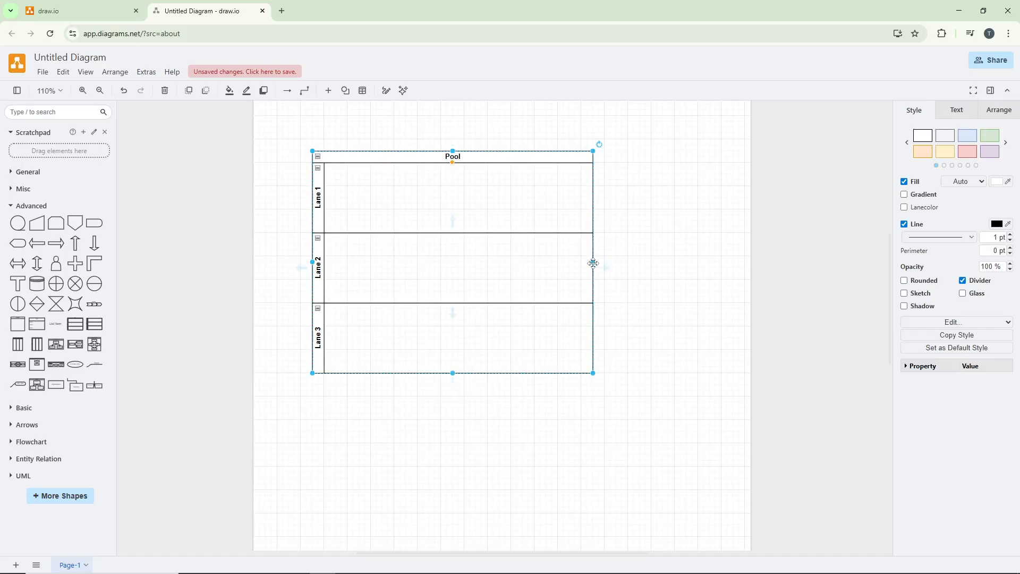
drag(593, 262, 733, 260)
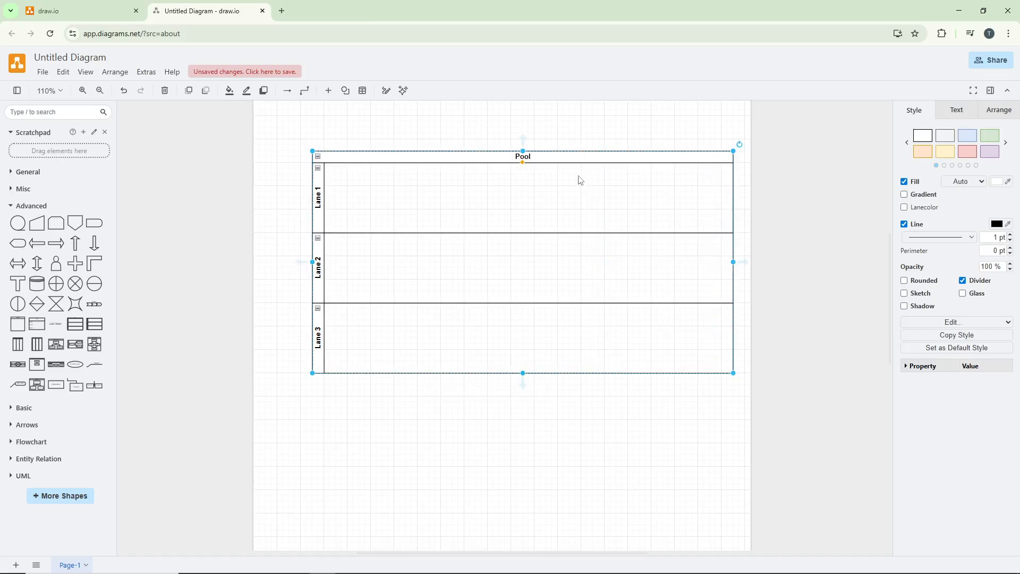
drag(581, 154, 568, 160)
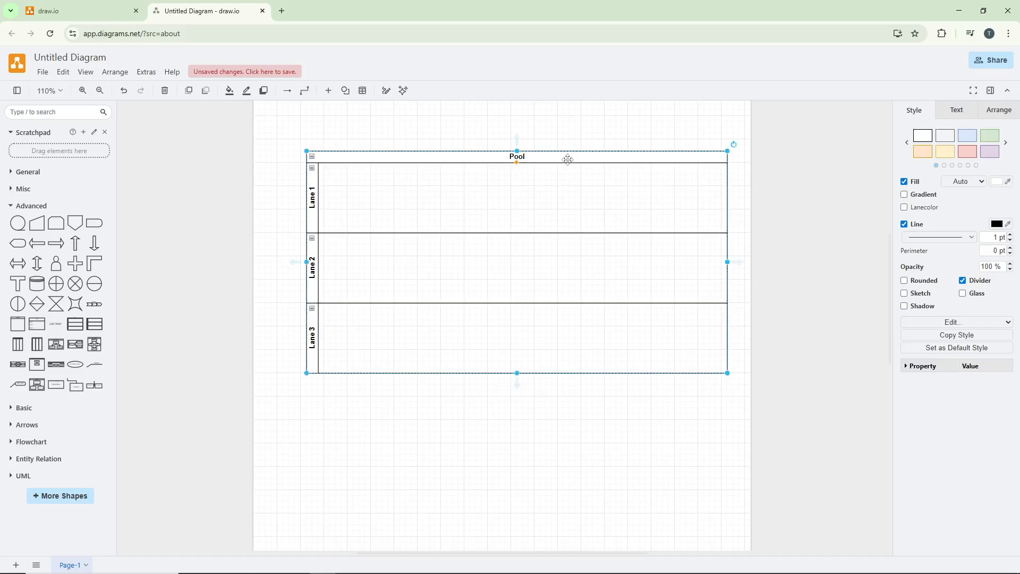
Change the pool's title to "Activity"
double_click(540, 159)
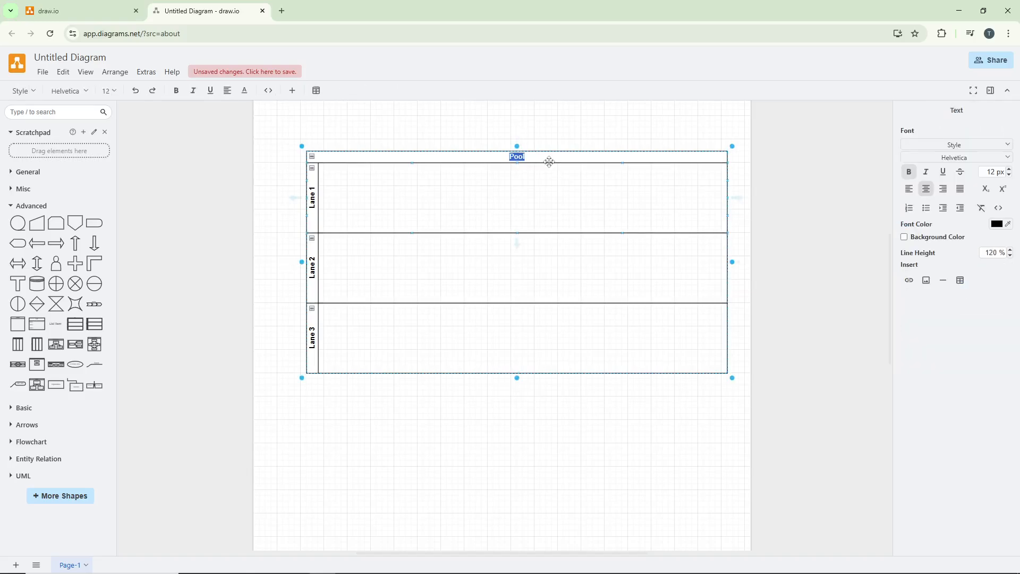
text(Activity)
click(561, 132)
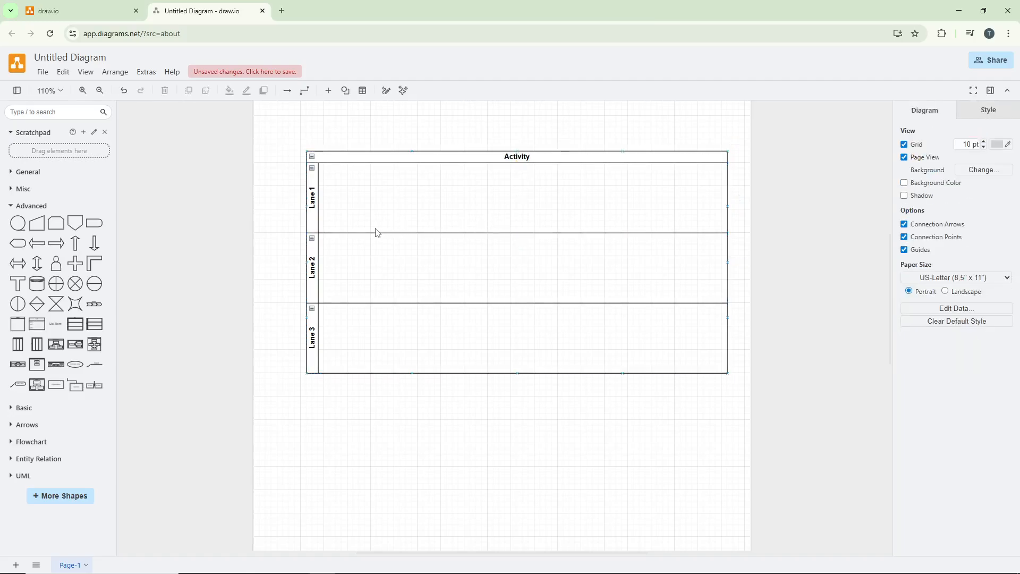
Rename the three lanes from top to bottom as "Marketing", "Sales" and "IT"
click(313, 199)
double_click(313, 200)
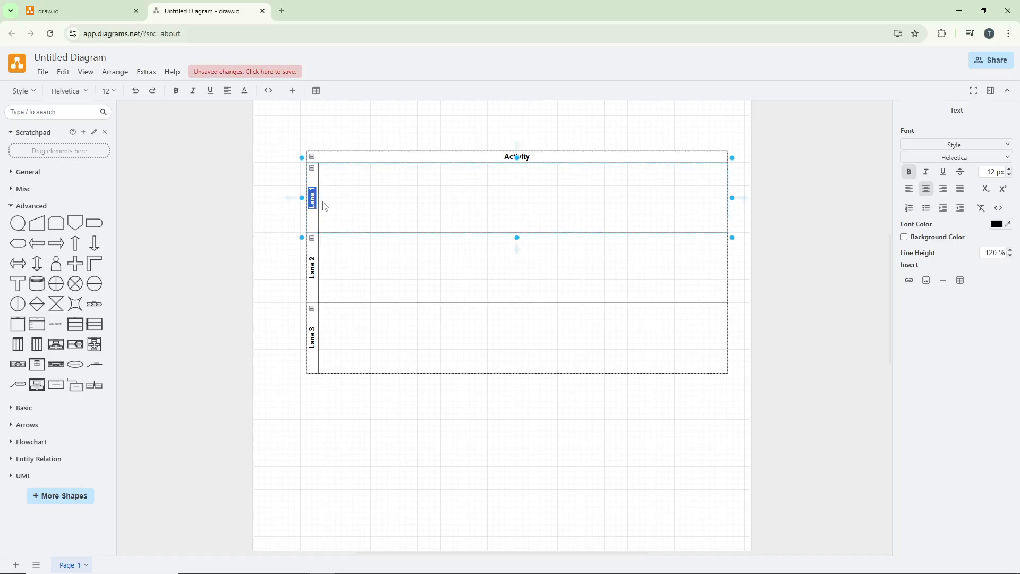
text(Marketing)
double_click(313, 273)
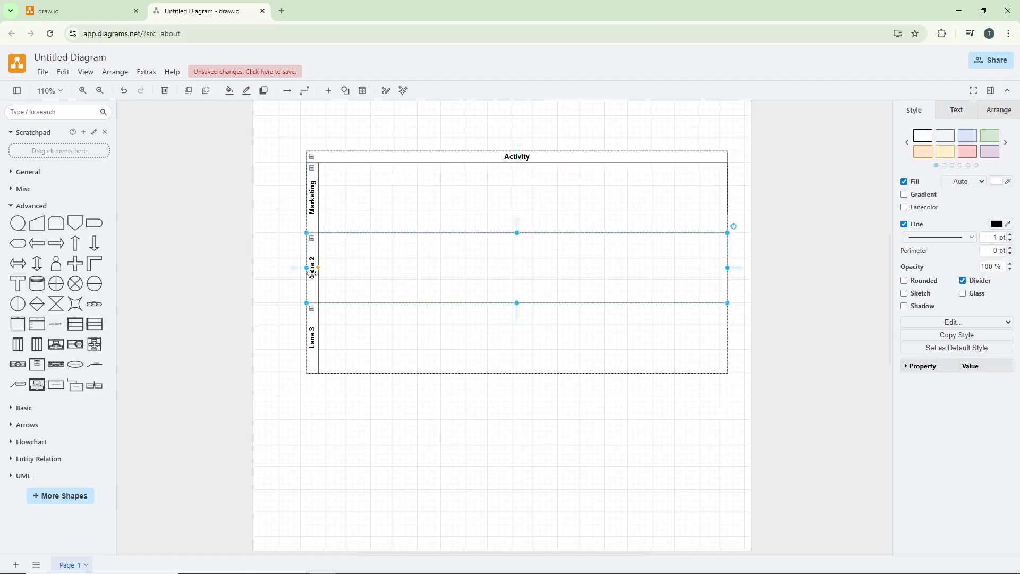
text(Sales)
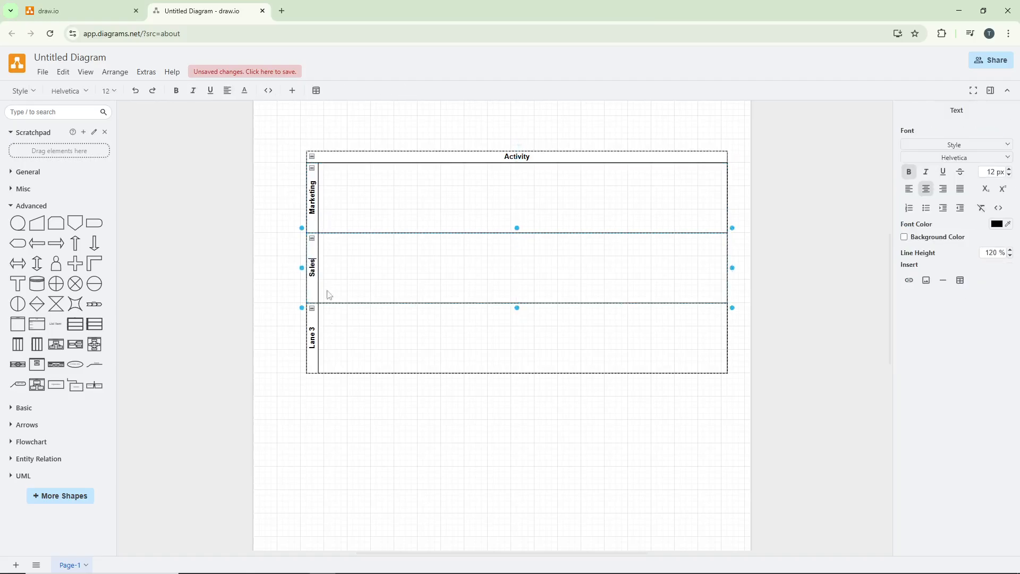
double_click(313, 337)
text(T)
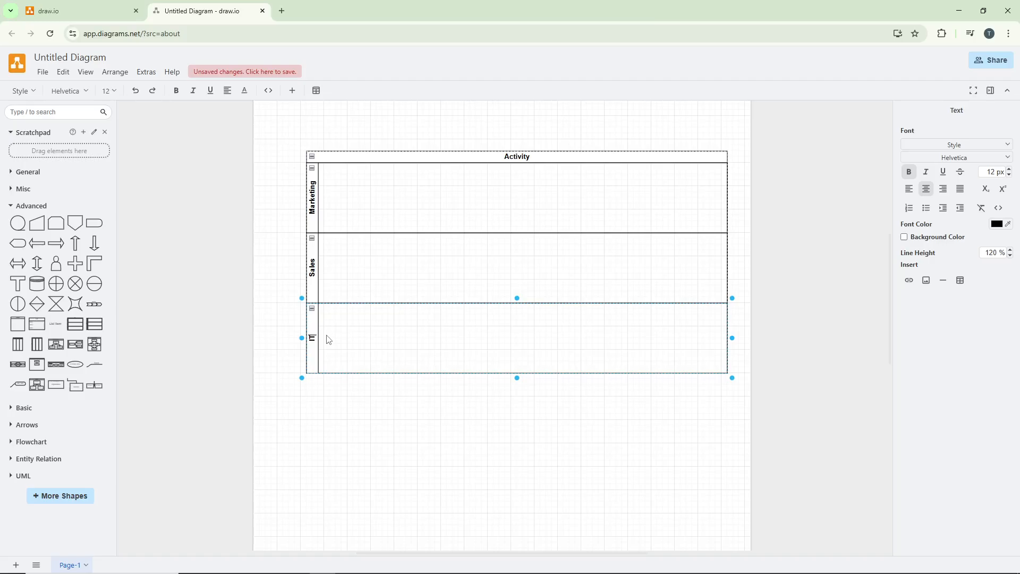
click(420, 413)
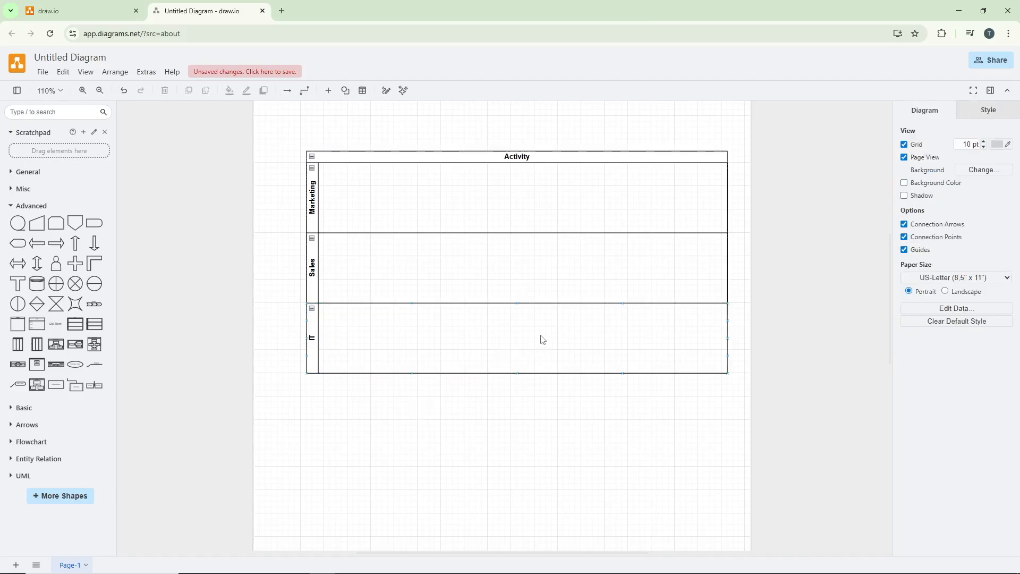
Add a circle from the General shapes at the beginning of the Marketing lane and label it "Start"
click(24, 207)
click(32, 174)
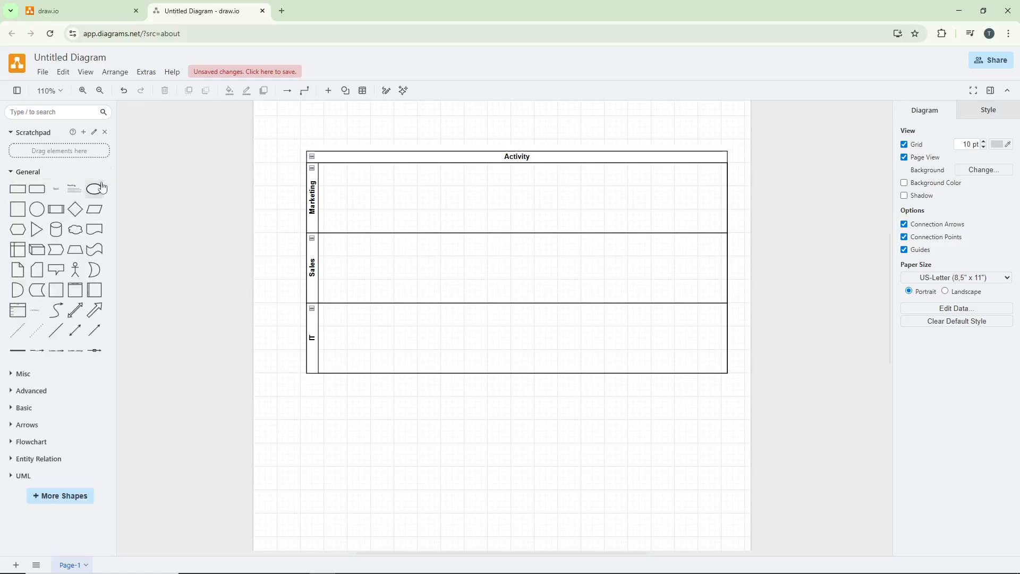
drag(37, 214, 352, 194)
double_click(352, 194)
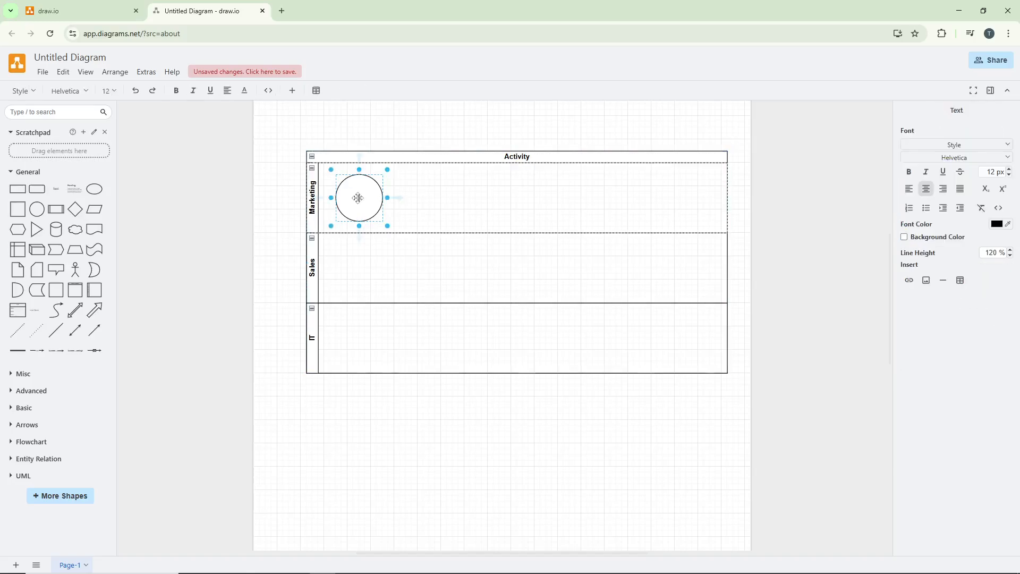
text(Start)
click(412, 202)
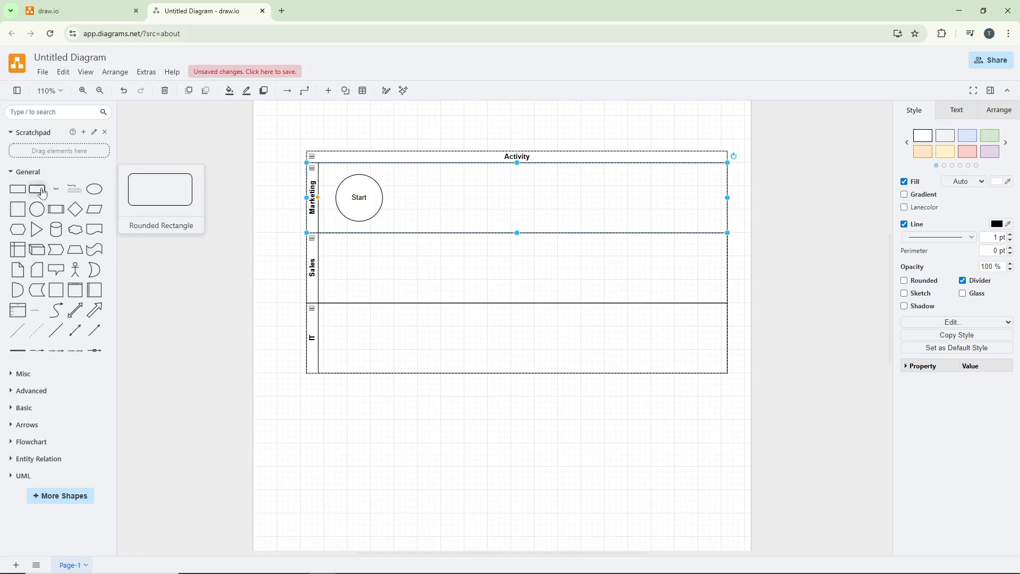
Place two rounded rectangles after Start in the Marketing lane and label them "Activity 1" and "Activty 2"
drag(36, 189, 423, 186)
drag(36, 189, 537, 181)
double_click(453, 194)
text(Ac)
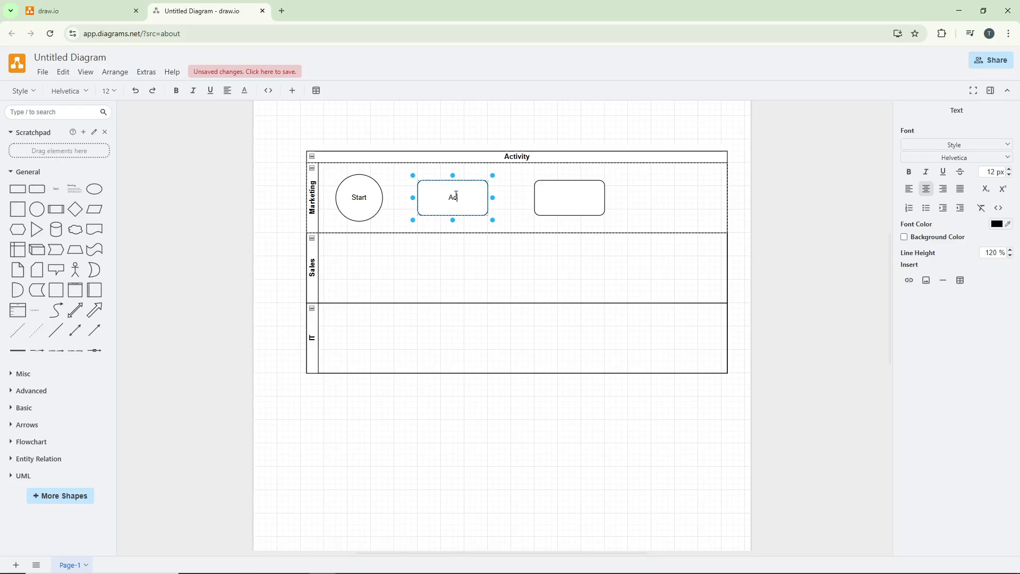
text(tivity 1)
double_click(582, 197)
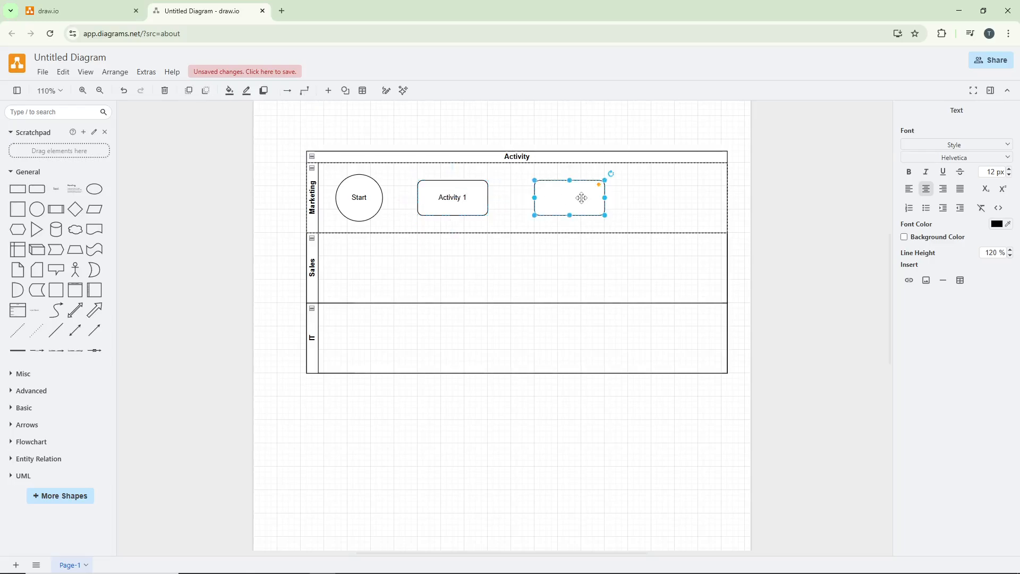
text(Activty 2)
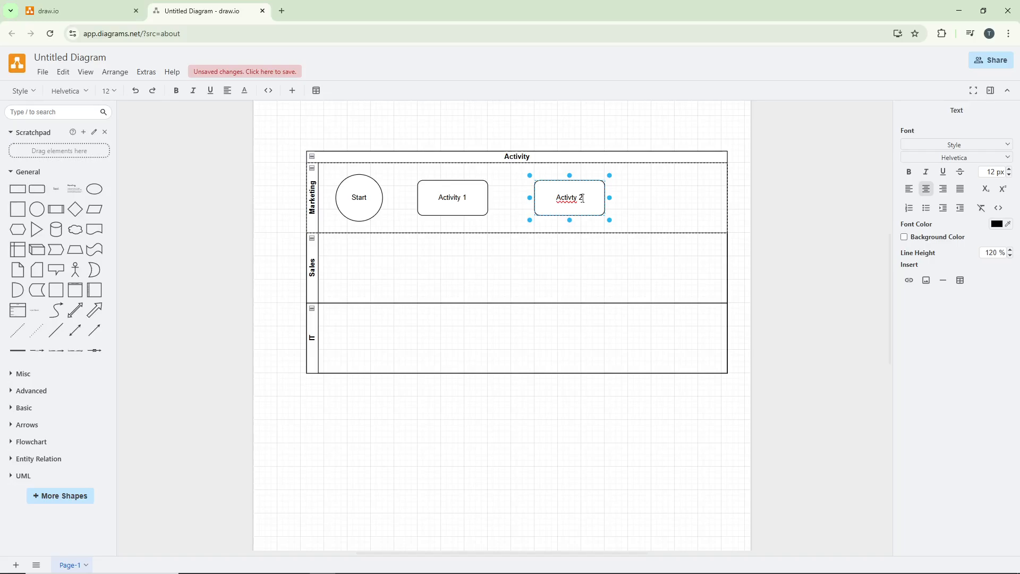
click(555, 271)
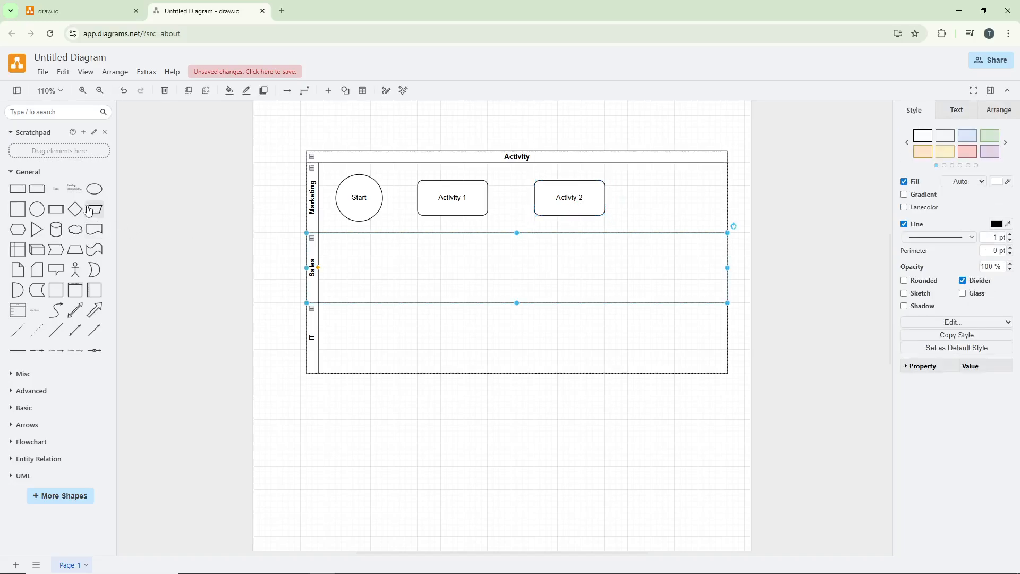
Add a diamond in the Sales lane below the second activity and label it "Decision"
drag(75, 208, 557, 249)
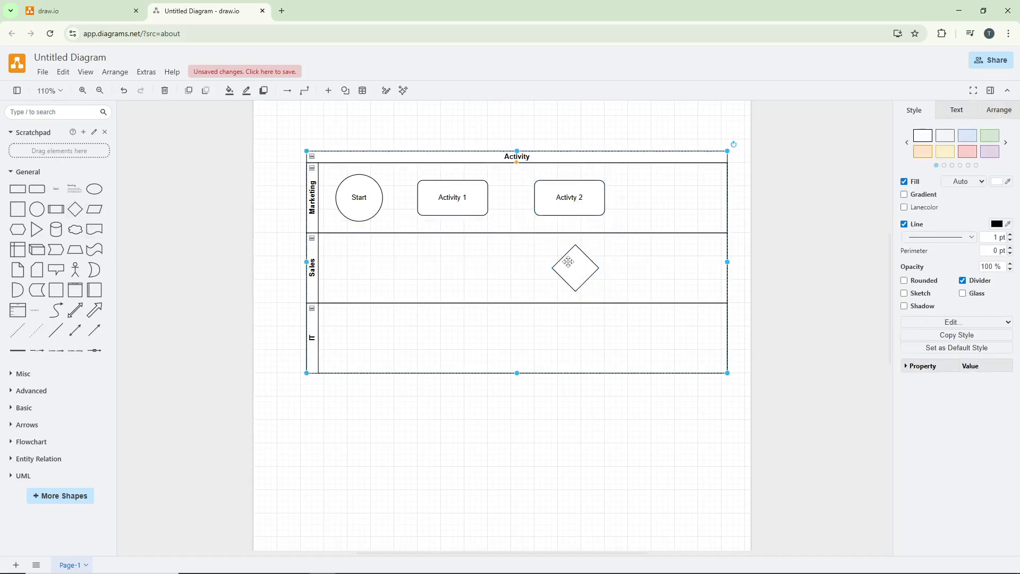
double_click(573, 264)
text(Decision)
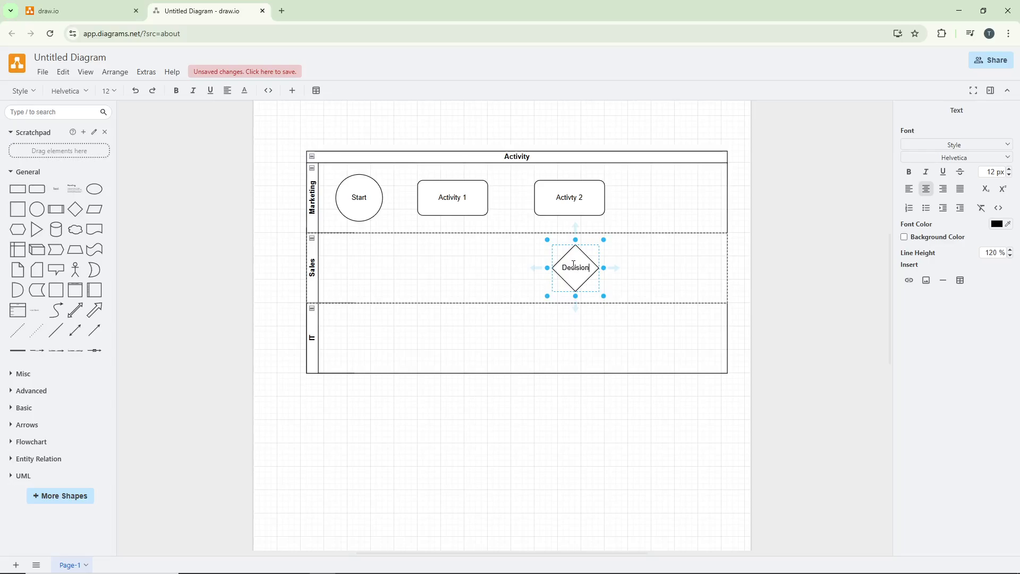
click(626, 275)
Add a rounded rectangle in the IT lane below the Decision diamond and label it "Activity 3"
drag(23, 187, 548, 334)
double_click(574, 337)
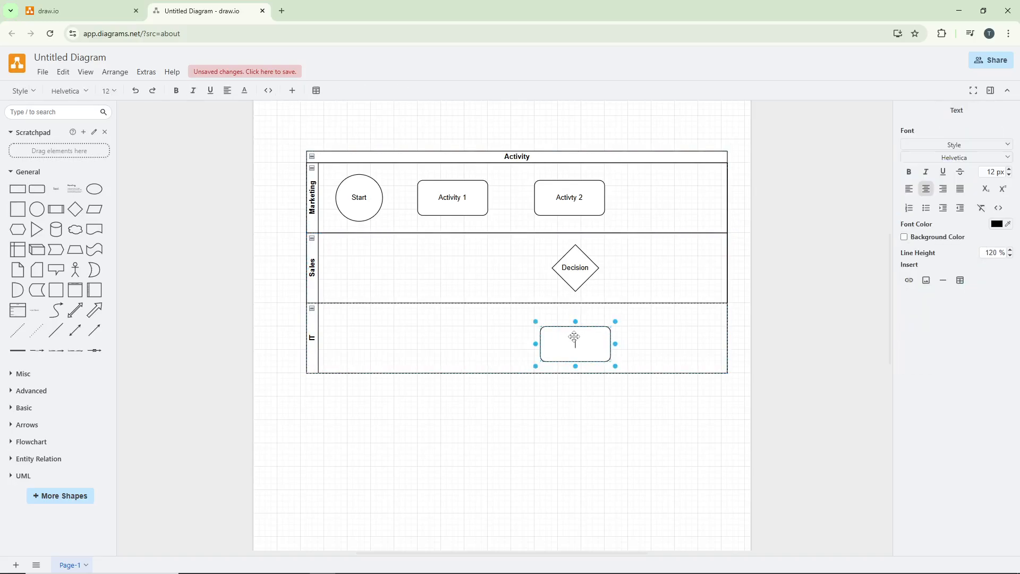
text(Activty)
key(BackSpace)
key(BackSpace)
text(ity 3)
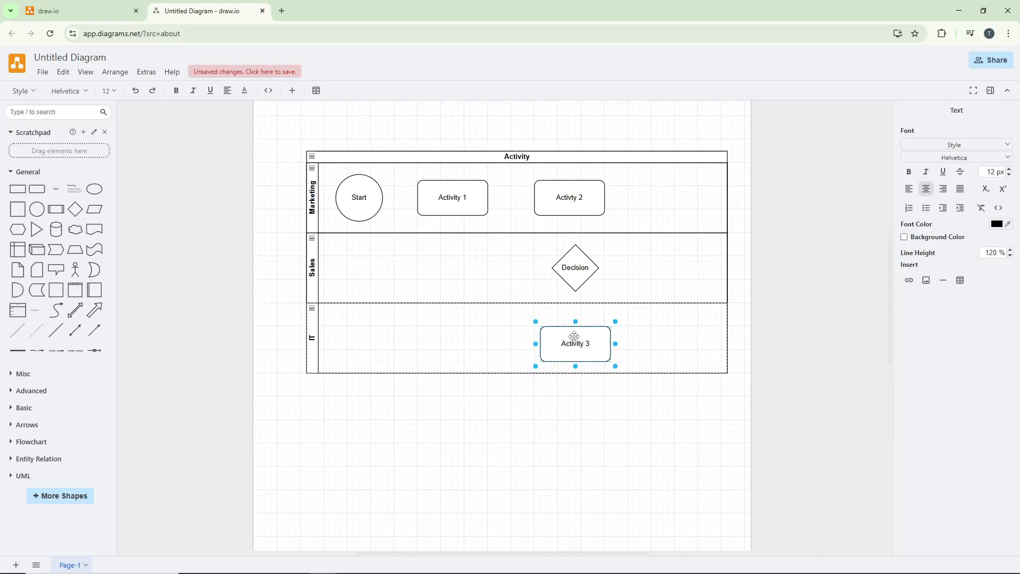
click(669, 353)
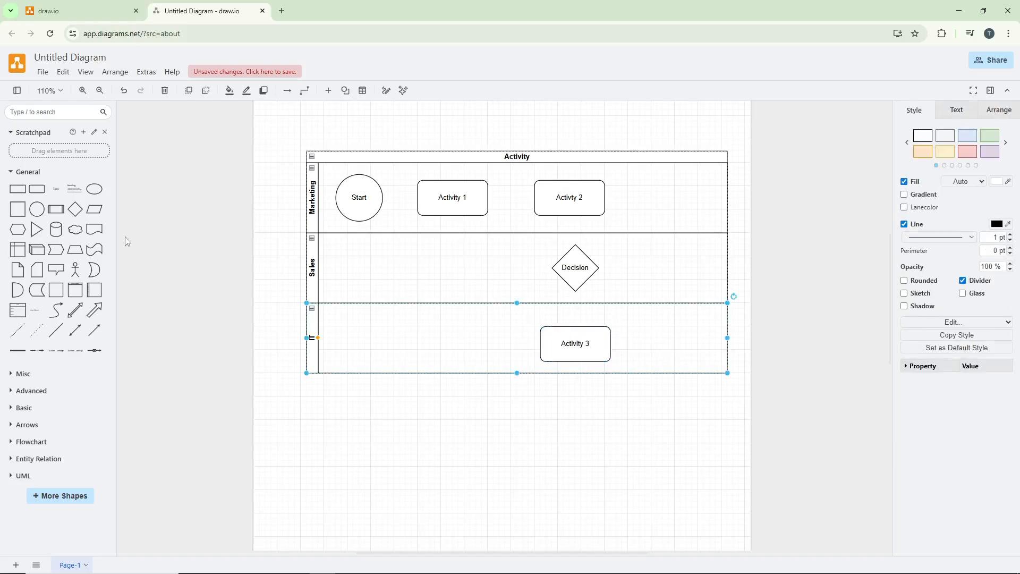
Add a rectangle labelled "Activity 4" beside Decision in the Sales lane and an ellipse labelled "End" at the end of the Marketing lane
drag(176, 200, 695, 253)
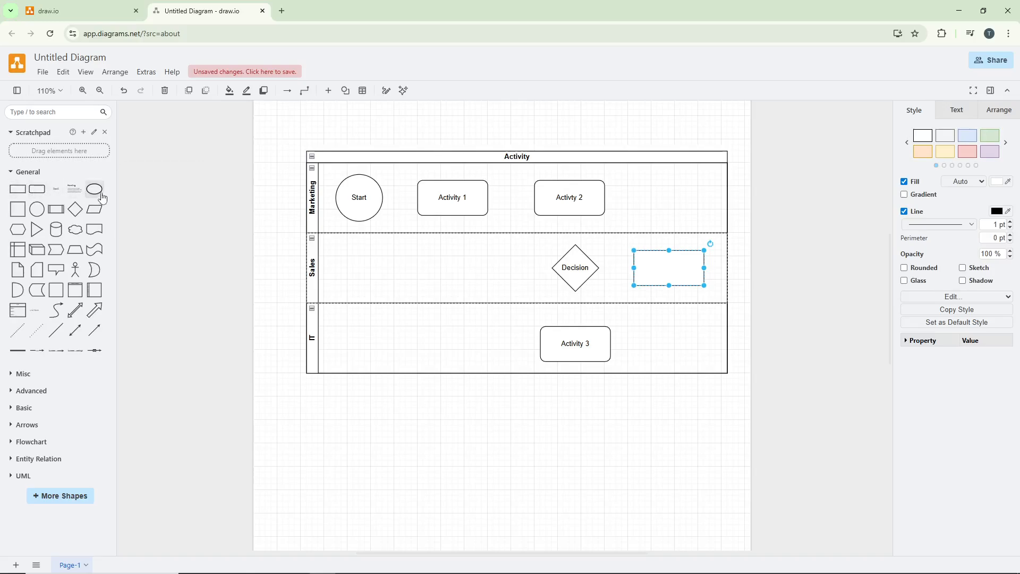
drag(94, 189, 640, 176)
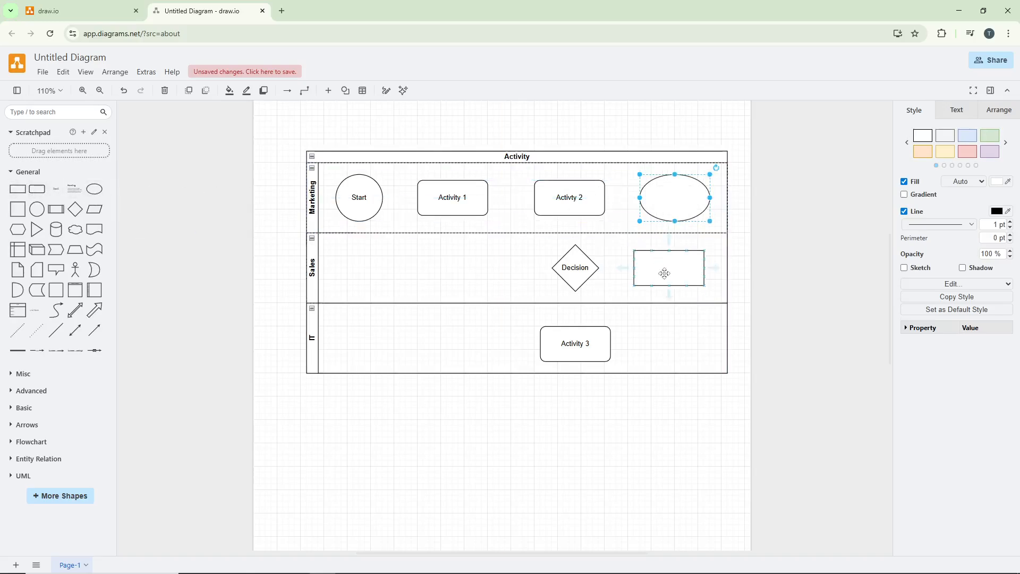
click(665, 269)
double_click(665, 271)
text(Activity 4)
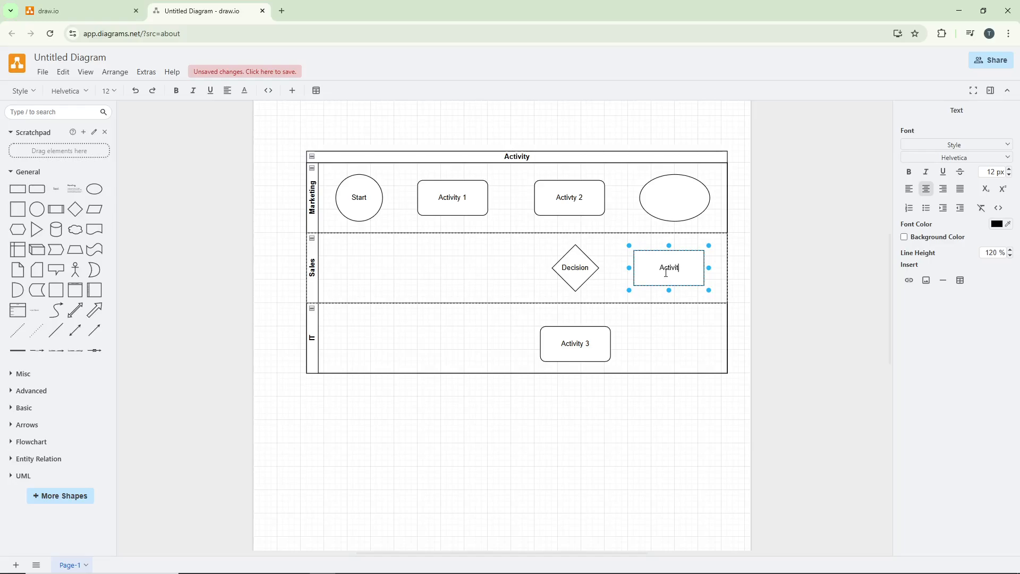
double_click(683, 202)
text(En)
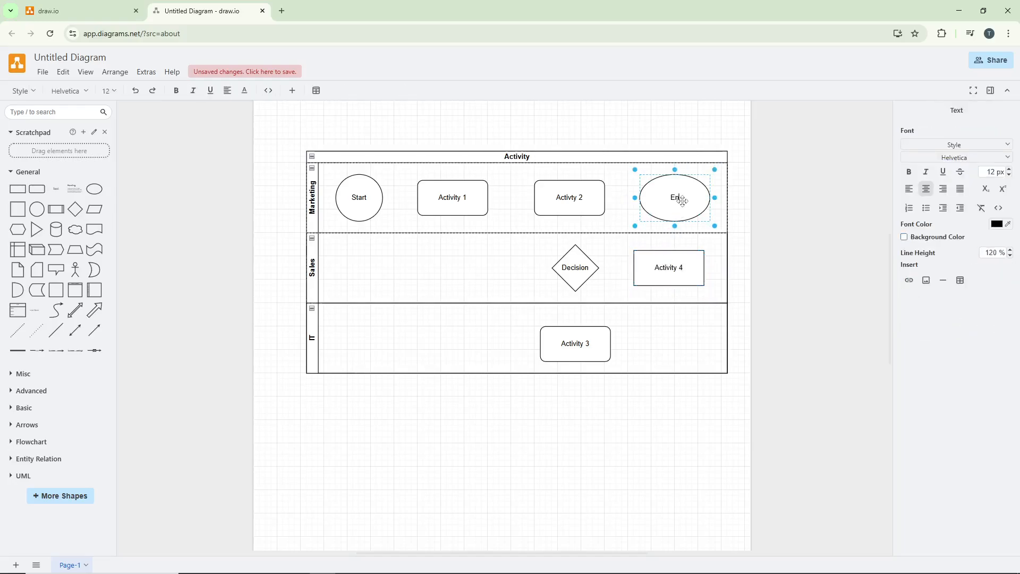
text(d)
click(653, 337)
Connect the Start circle to Activity 1 with an arrow
click(366, 199)
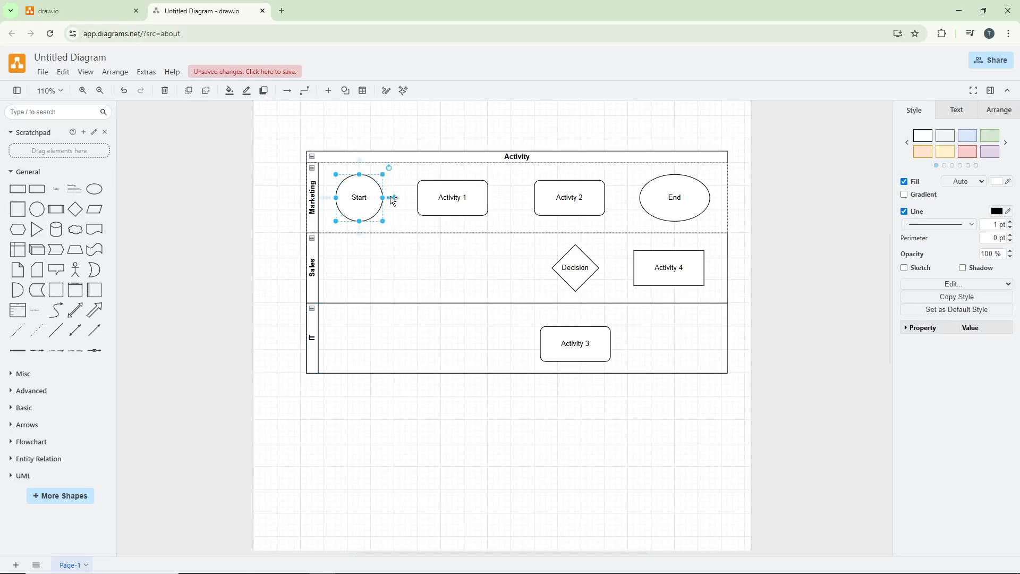
drag(393, 196, 425, 198)
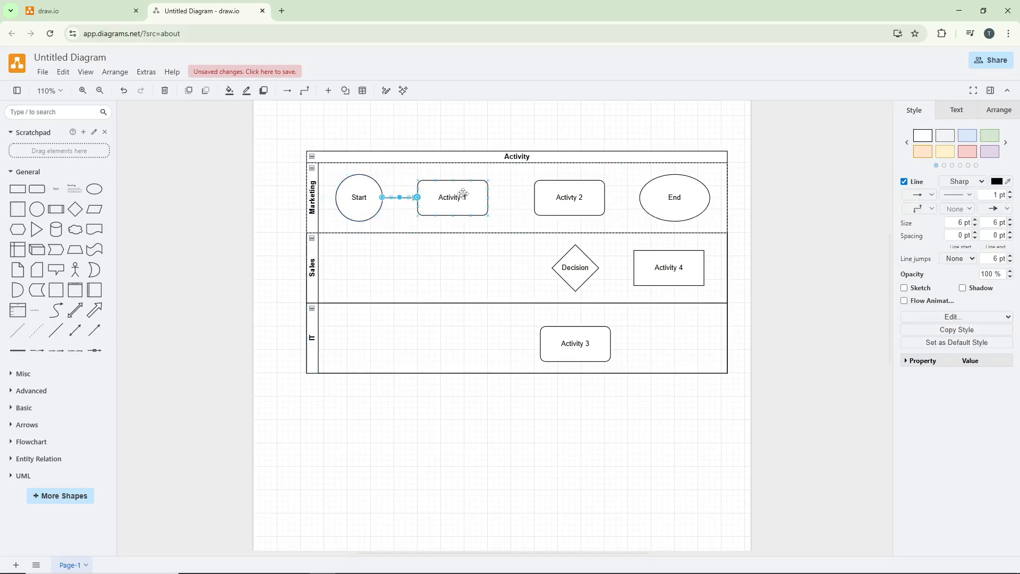
Connect Activity 1 to the second activity, the second activity to Decision, and Decision to Activity 3 with arrows
drag(498, 197, 564, 197)
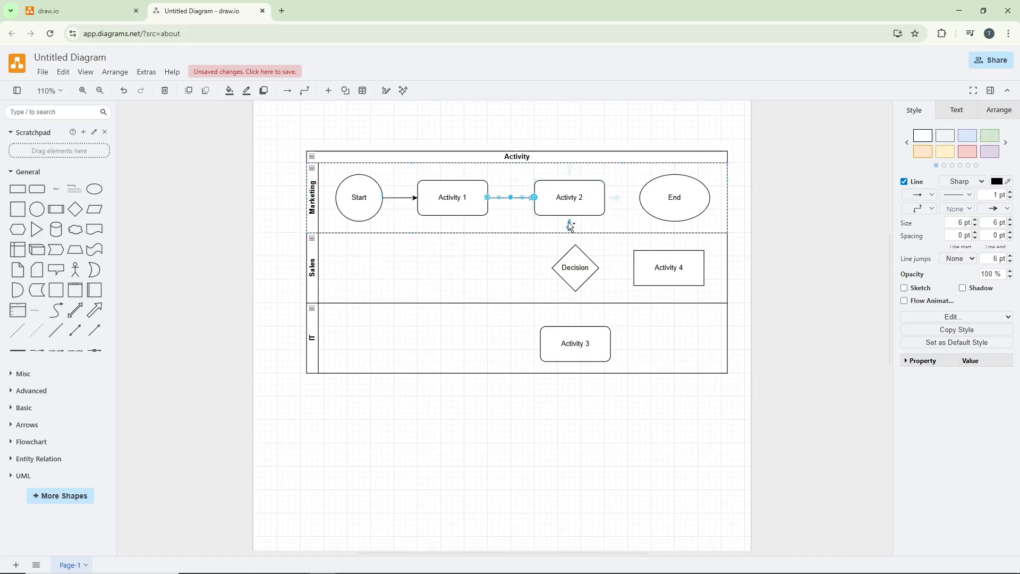
drag(569, 223, 575, 249)
drag(576, 308, 579, 337)
click(657, 340)
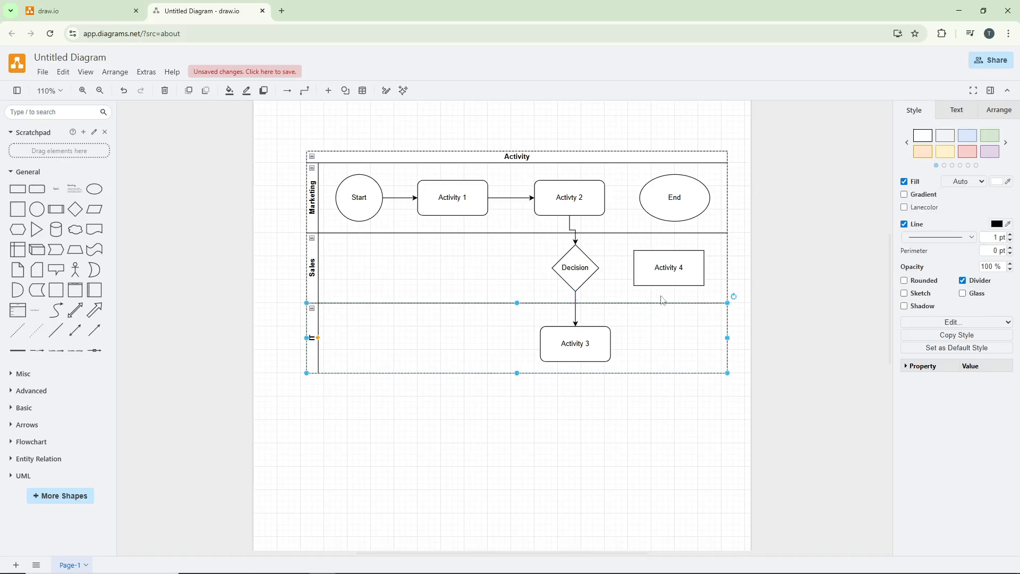
Connect Activity 3 to Activity 4 and Activity 4 to the End ellipse with arrows
click(586, 272)
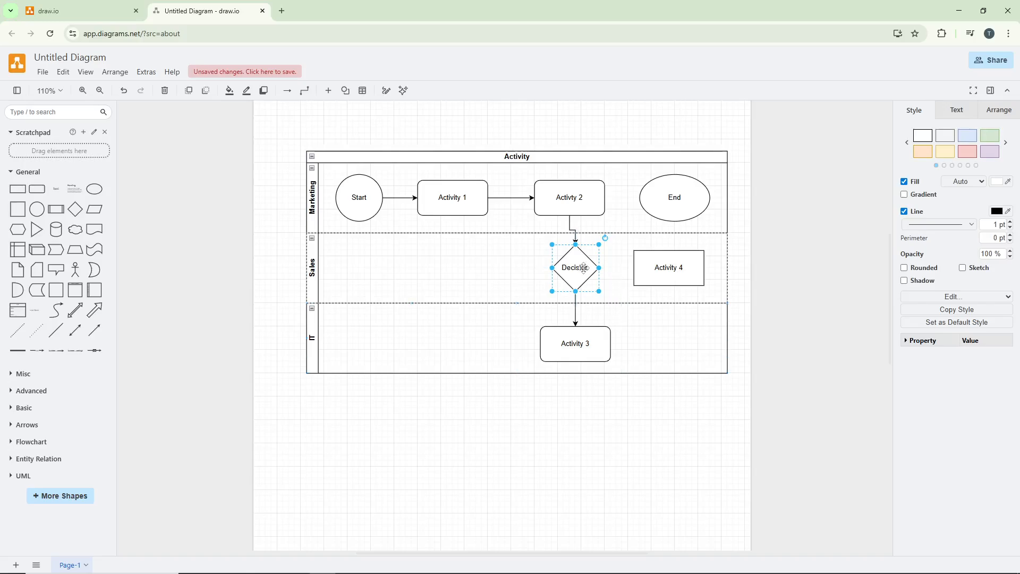
click(628, 263)
click(593, 268)
click(605, 347)
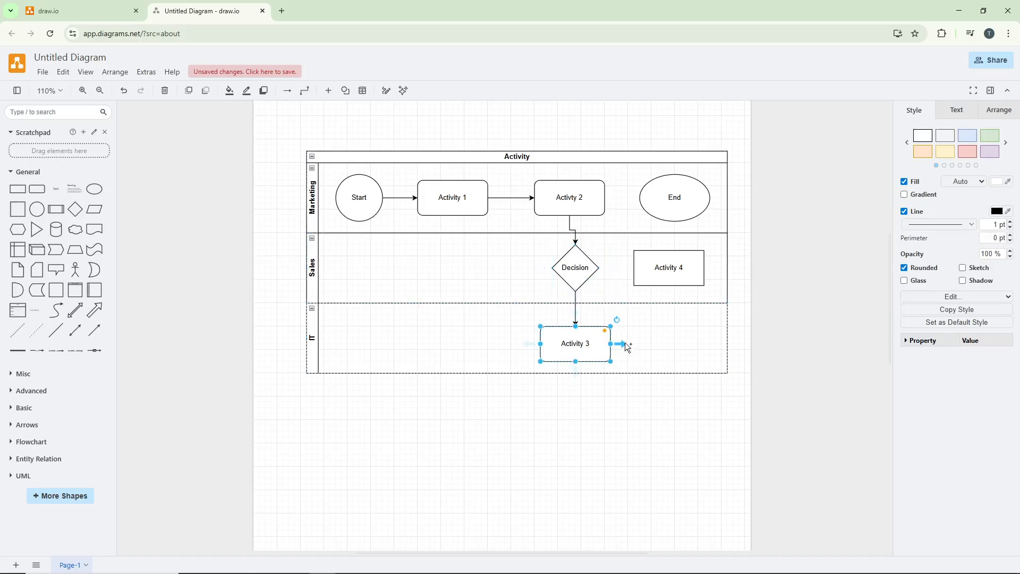
drag(623, 345, 666, 279)
click(693, 267)
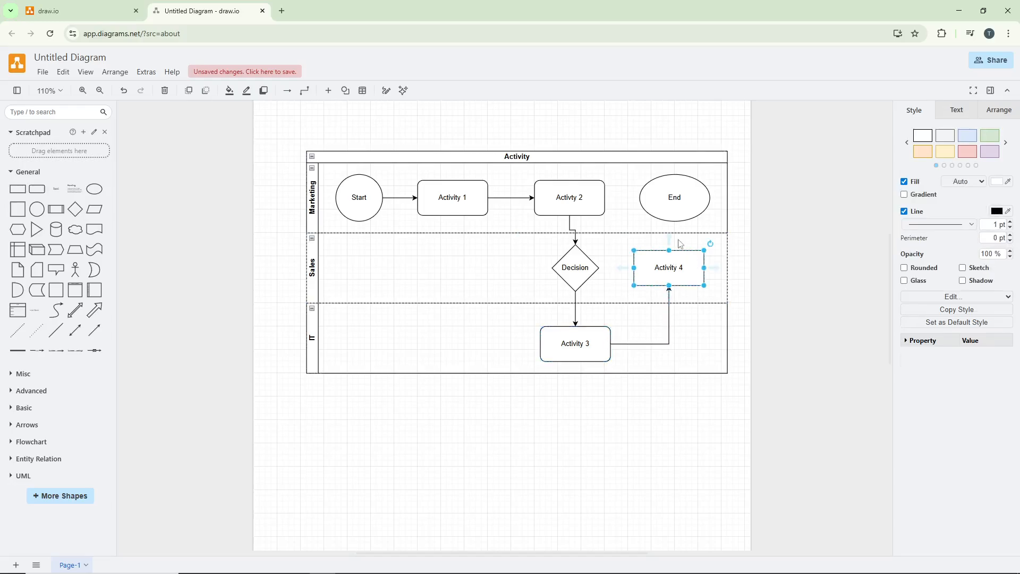
drag(669, 241, 670, 210)
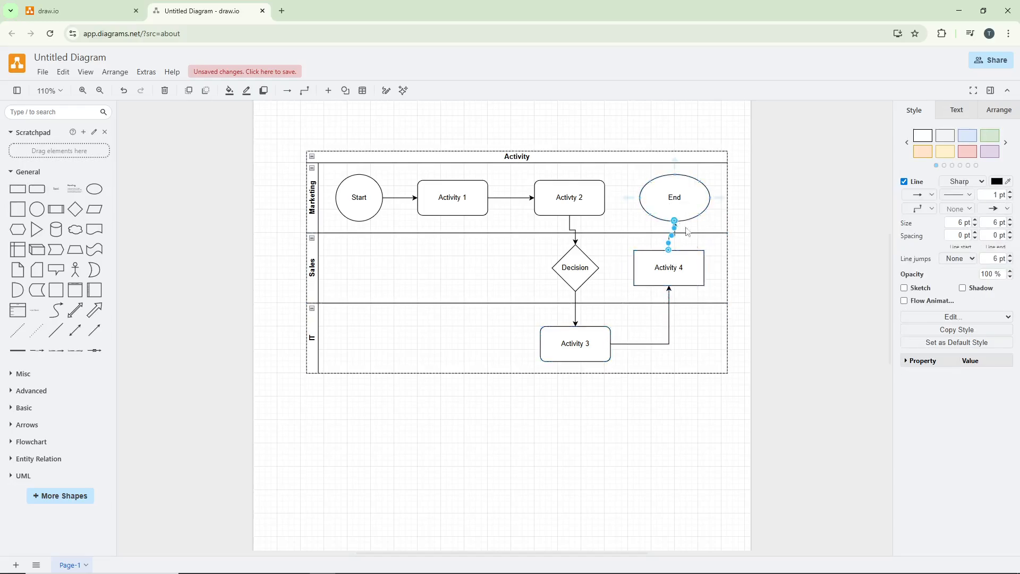
click(710, 334)
Straighten the connectors by aligning End above Activity 4, and Decision and Activity 3 below the second activity
click(671, 198)
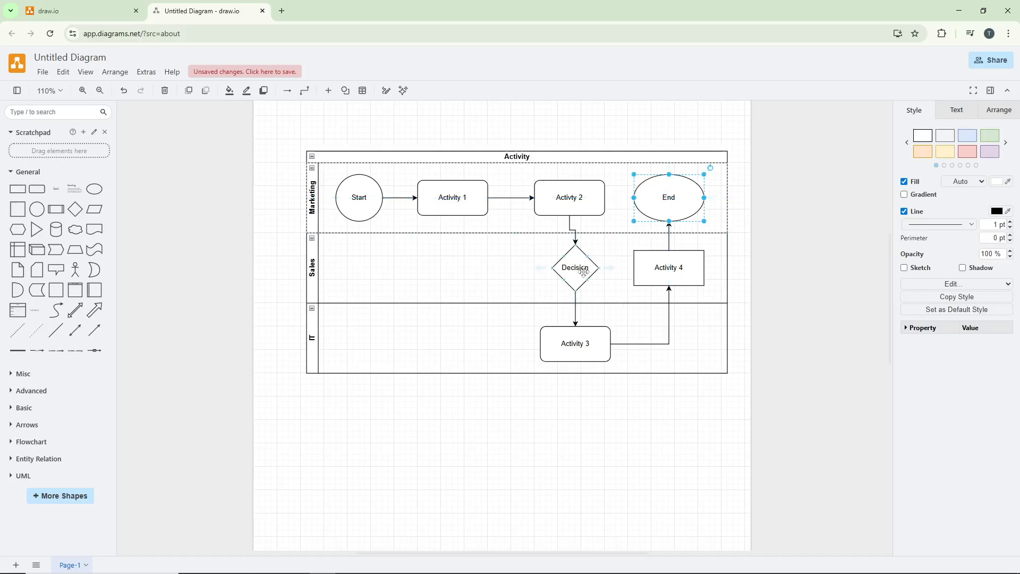
drag(586, 272, 581, 274)
click(587, 339)
drag(587, 339, 581, 340)
click(654, 415)
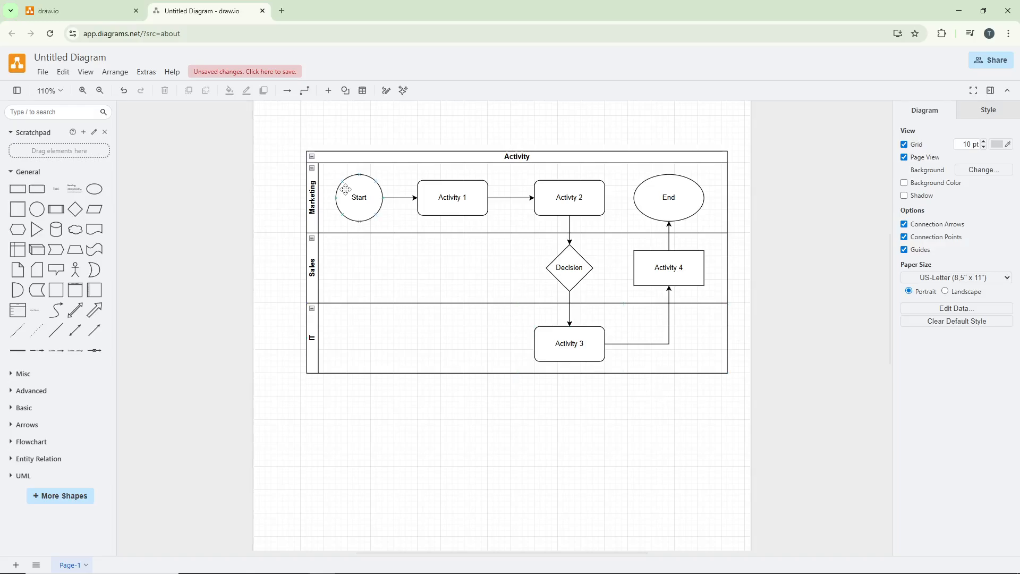
Apply the yellow colour style to the Start circle
click(370, 188)
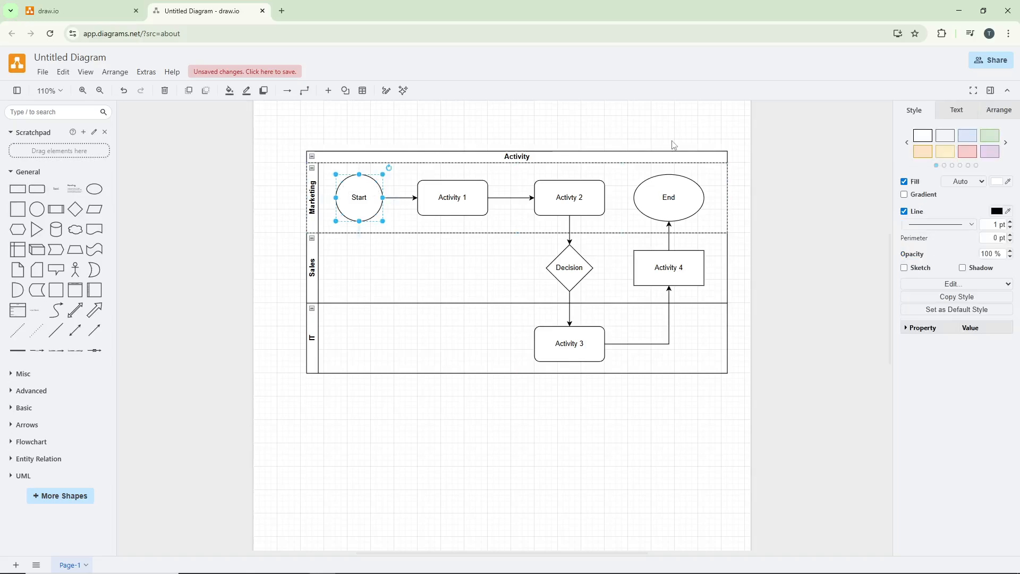
click(953, 155)
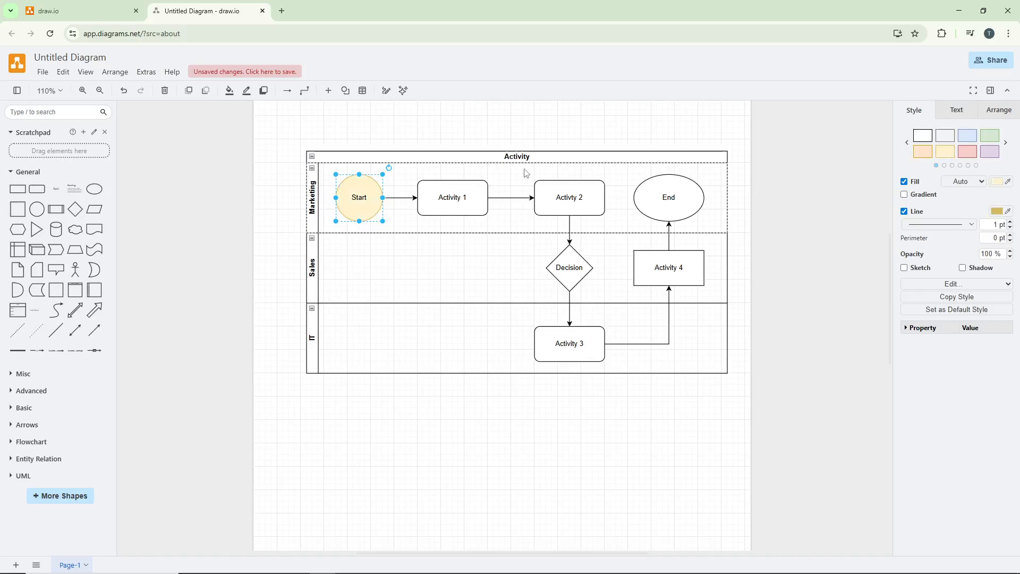
click(476, 191)
click(968, 135)
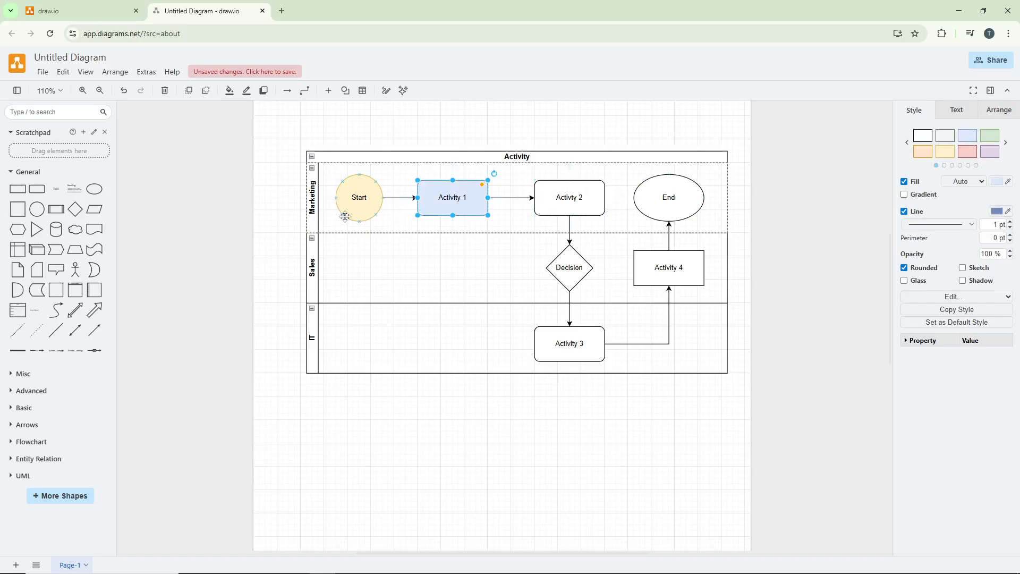
click(932, 139)
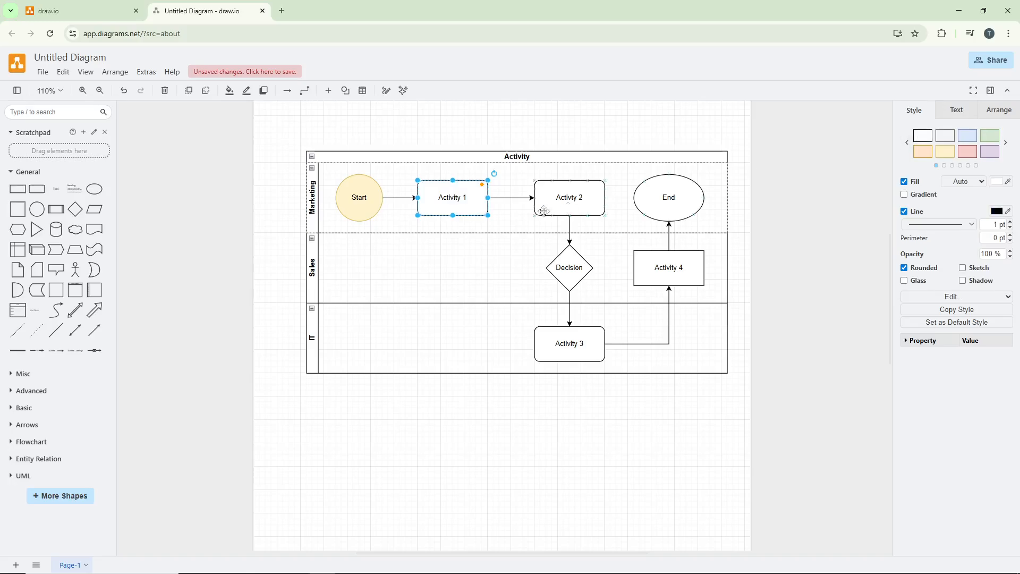
click(371, 210)
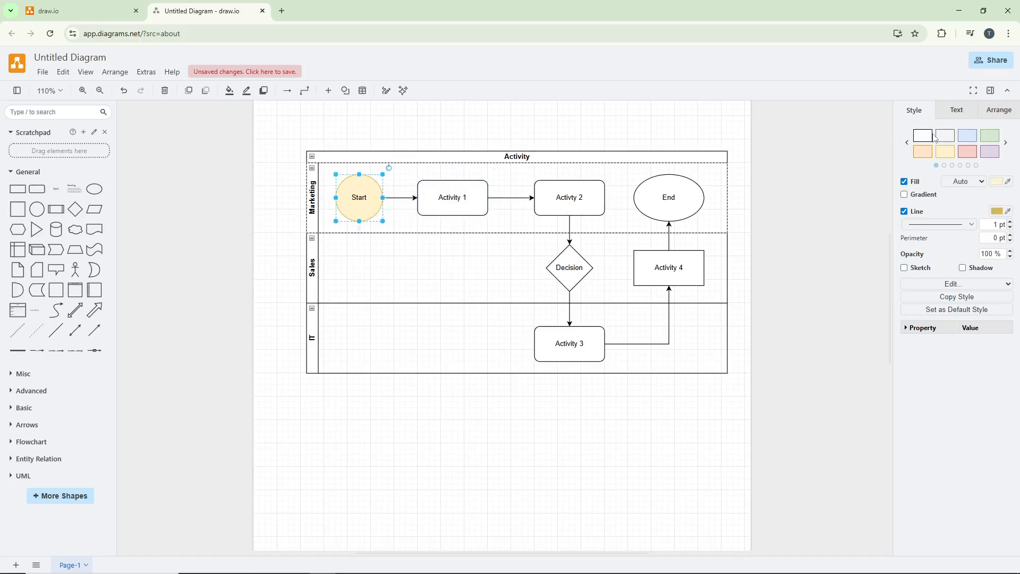
Colour the swimlanes with preset styles: yellow for Marketing, purple for Sales and blue for IT
click(533, 224)
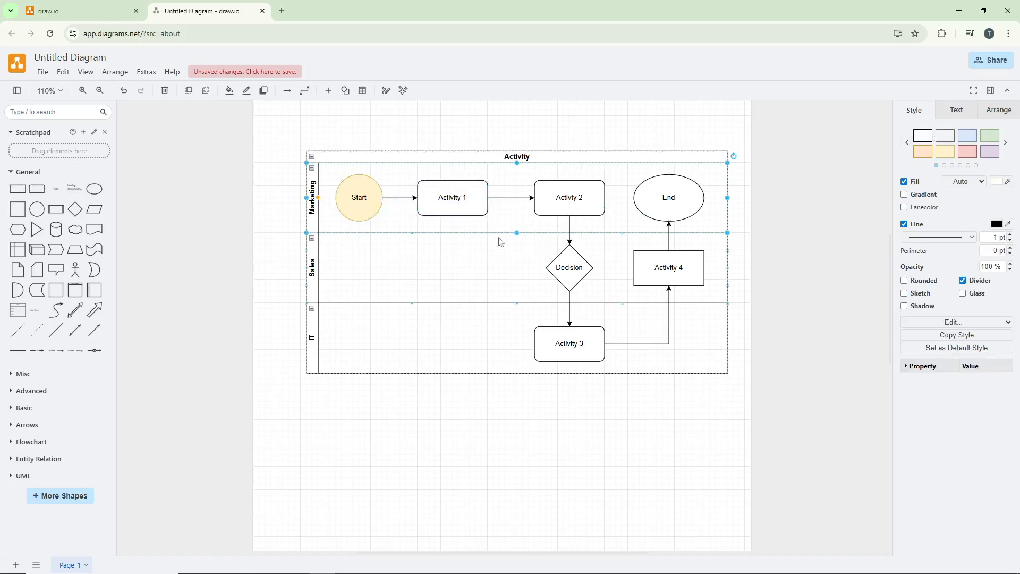
click(945, 152)
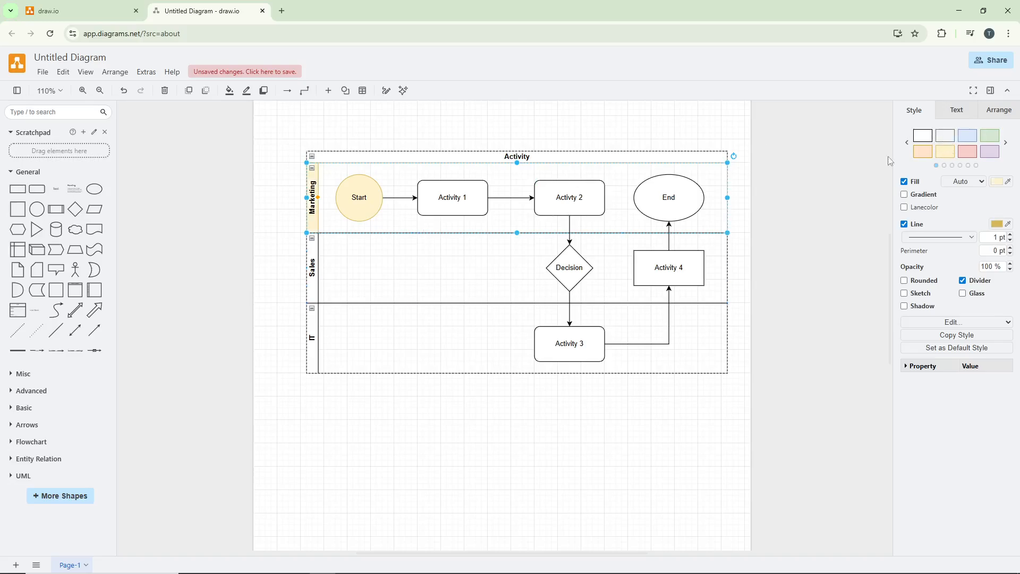
click(502, 269)
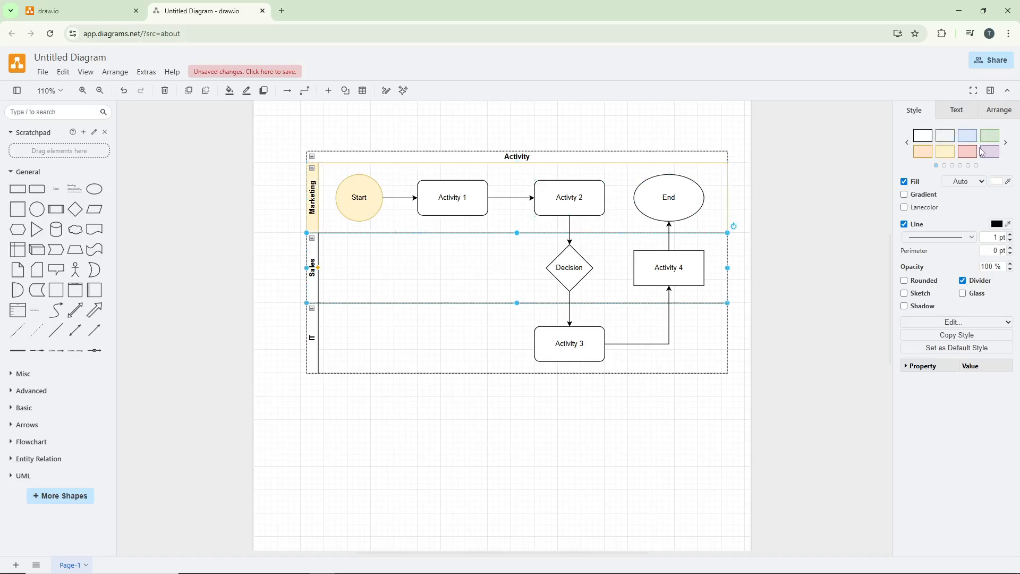
click(982, 152)
click(496, 320)
click(959, 142)
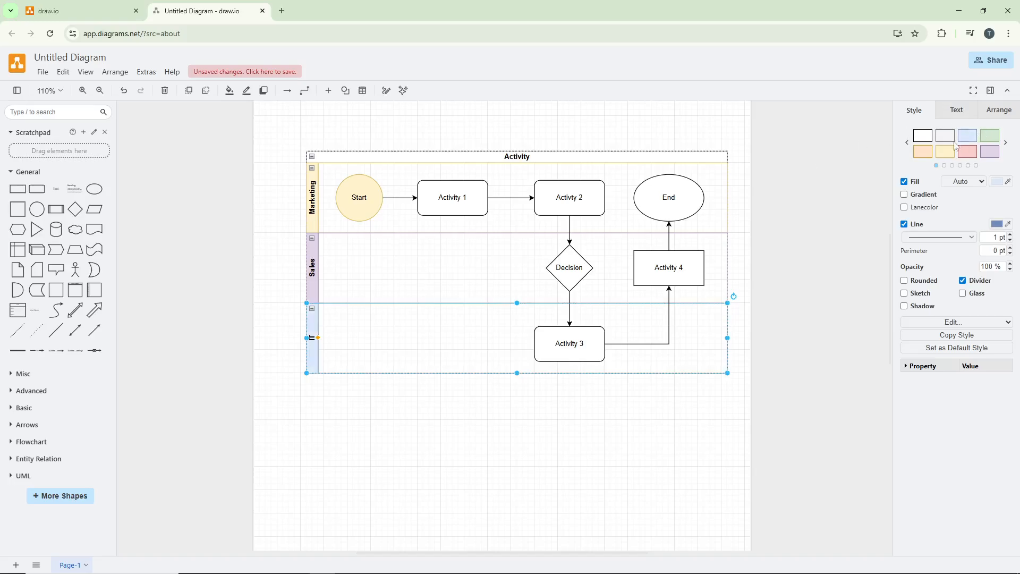
click(616, 396)
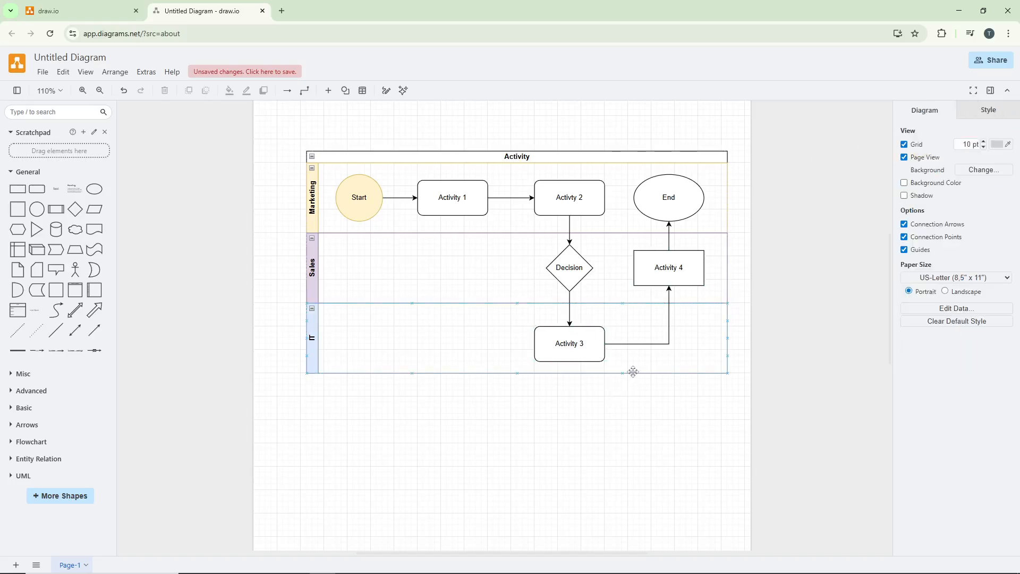